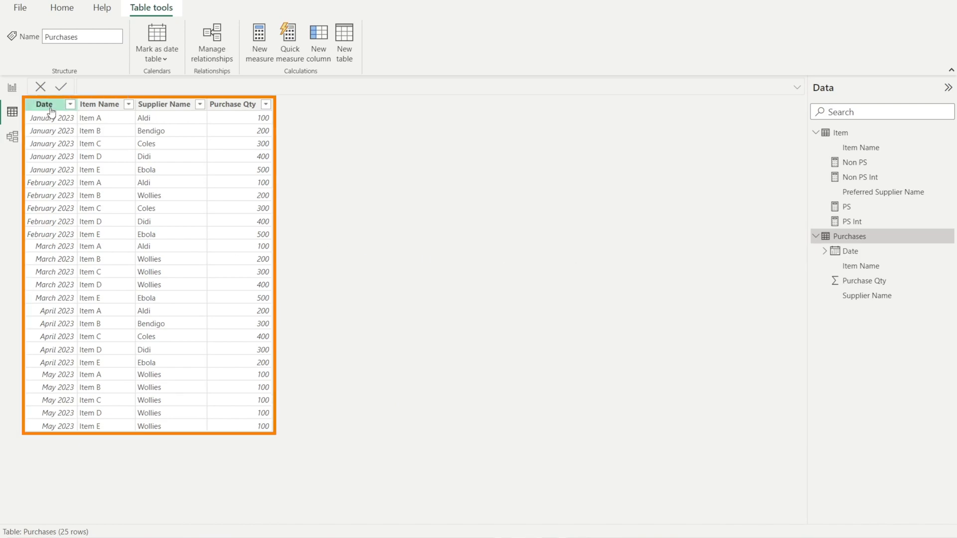
- After checking the Item table, add column PS Name = Related('Item'[Preferred Supplier Name]) to Purchases
left_click(840, 135)
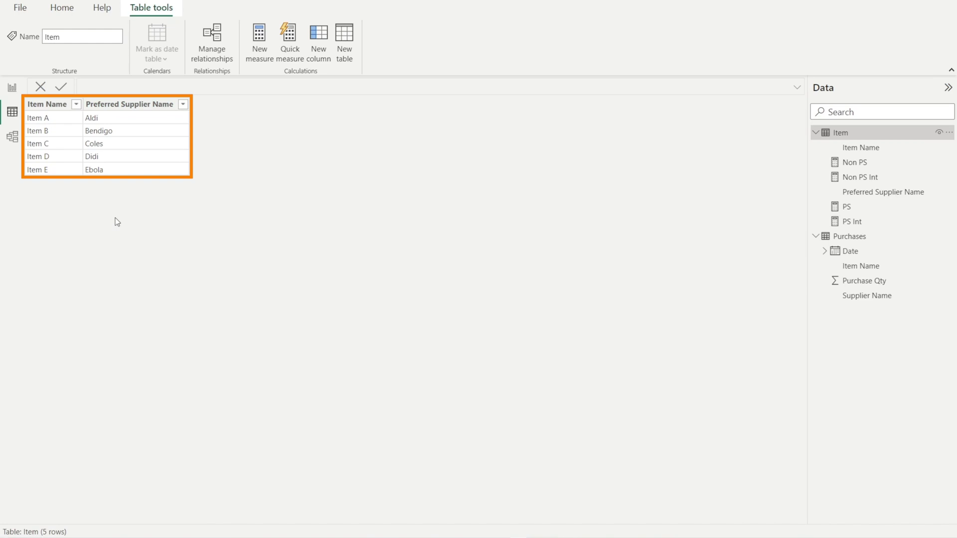
left_click(855, 243)
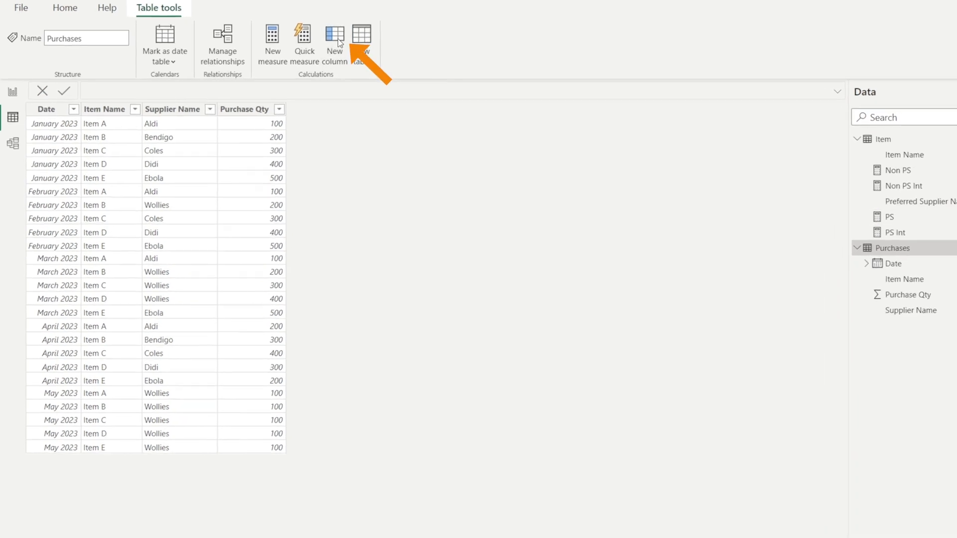
left_click(335, 40)
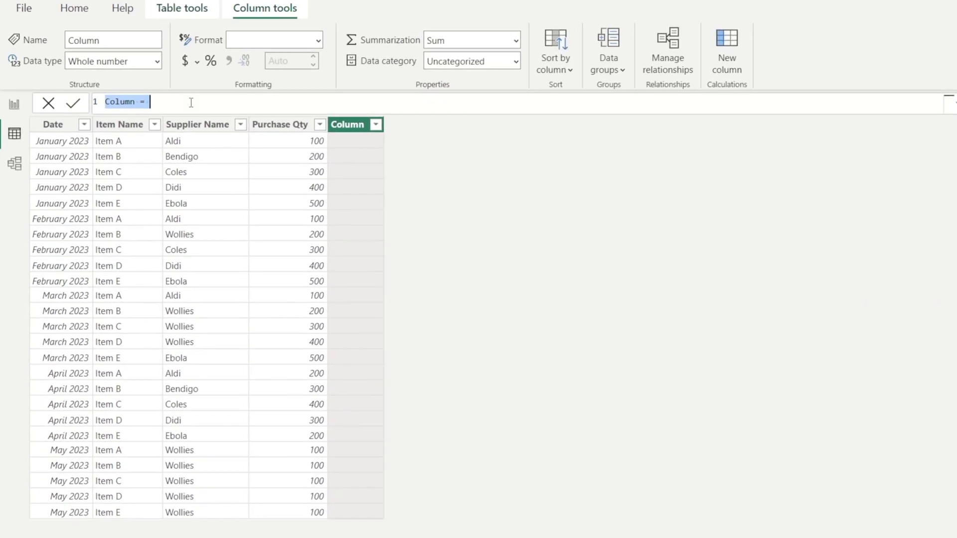
type("PS Name ")
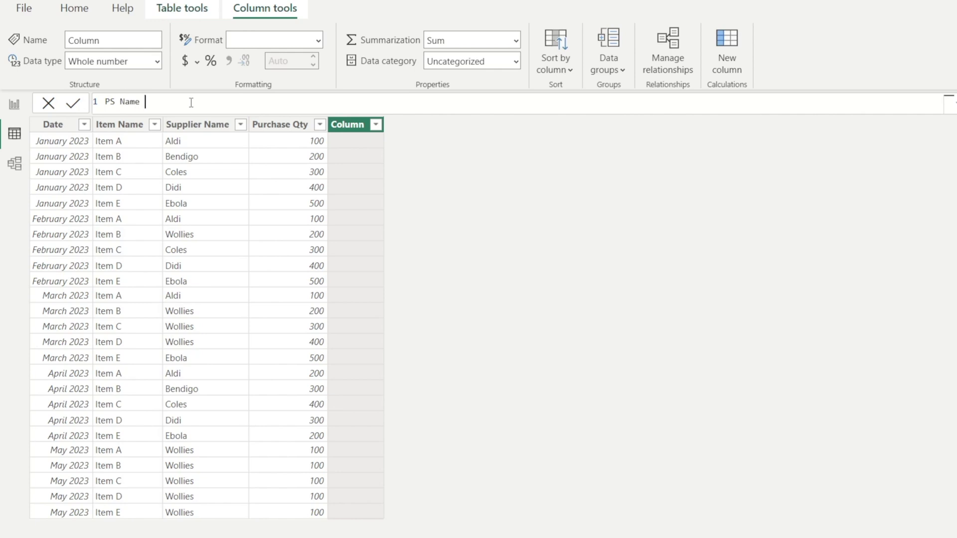
type("= Rela")
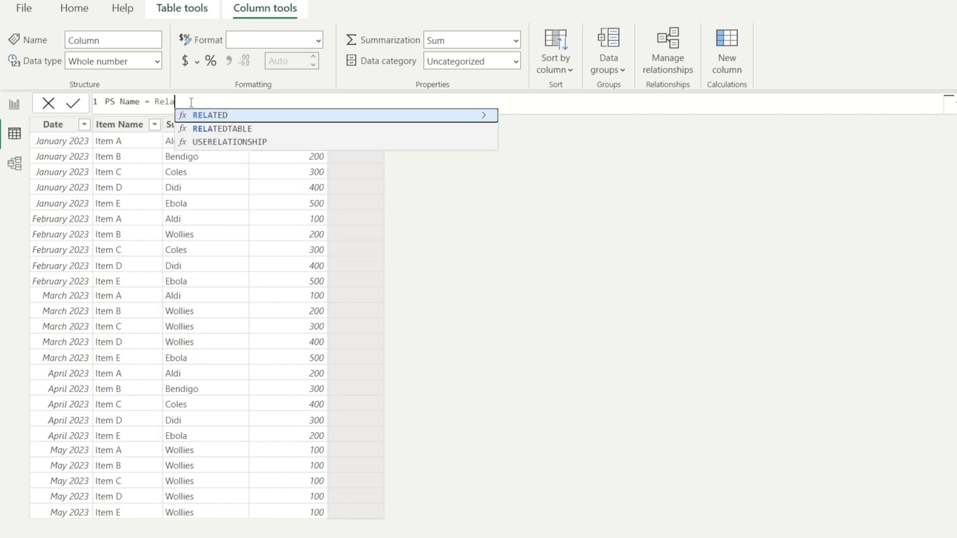
type("ted(")
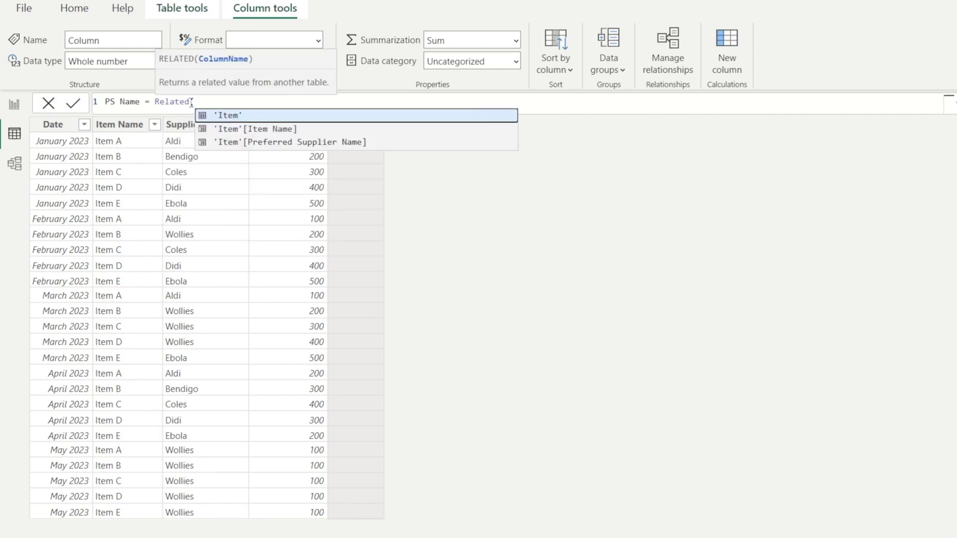
left_click(252, 144)
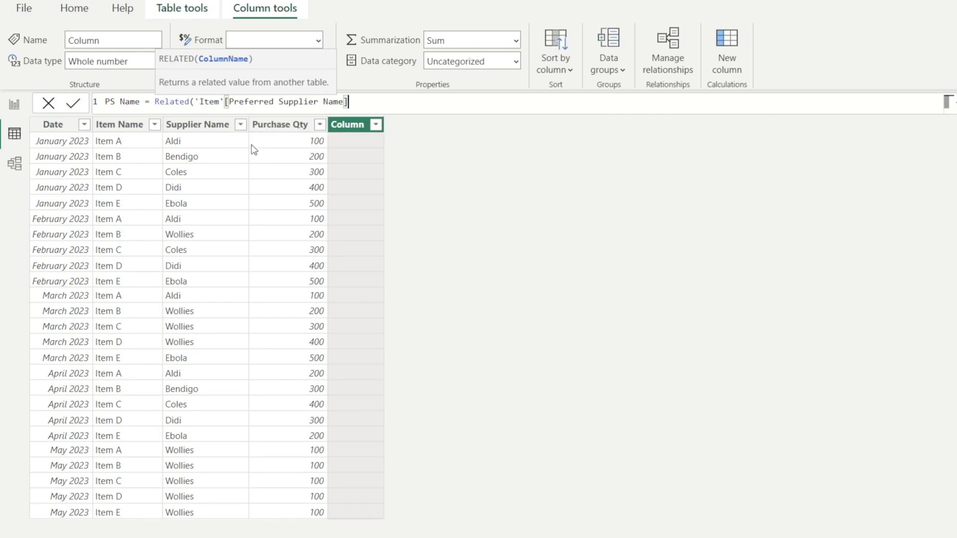
type(")")
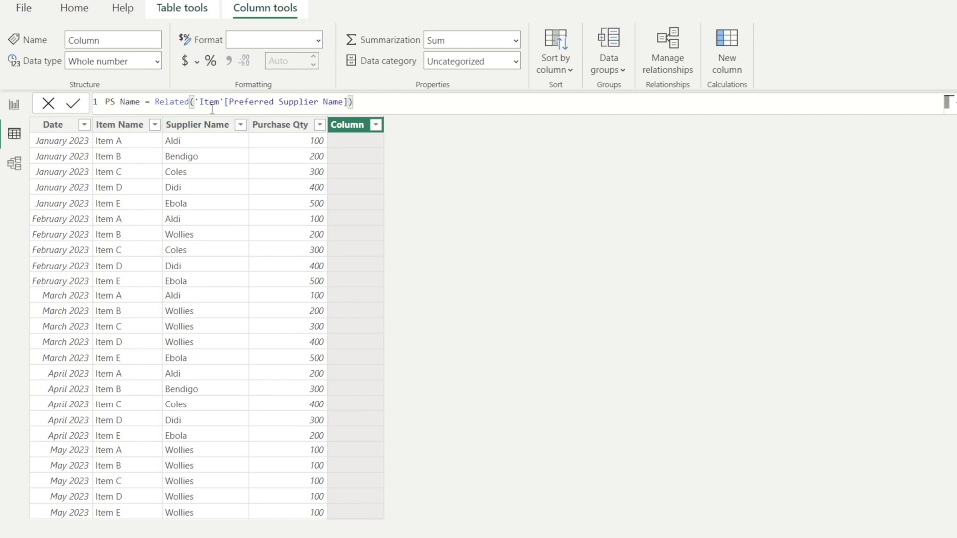
left_click(72, 109)
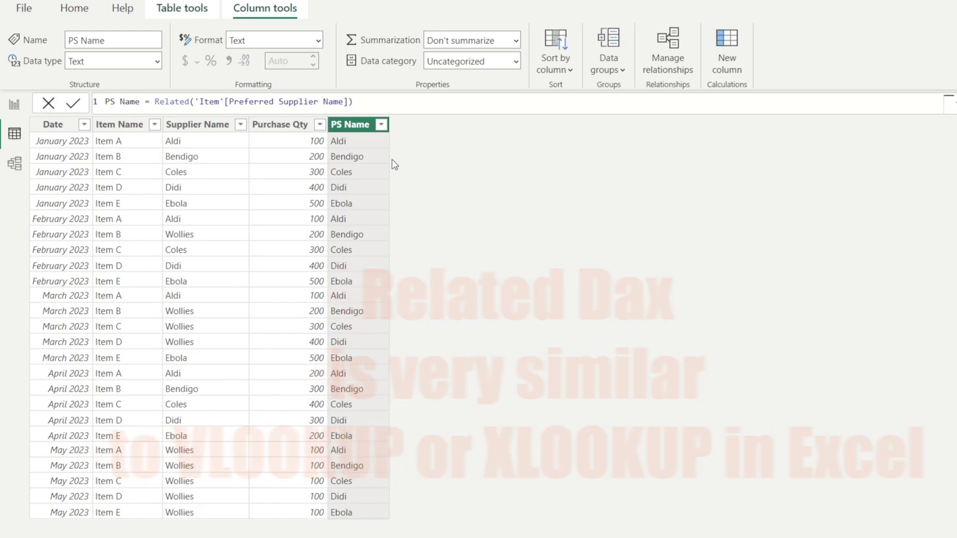
left_click(15, 163)
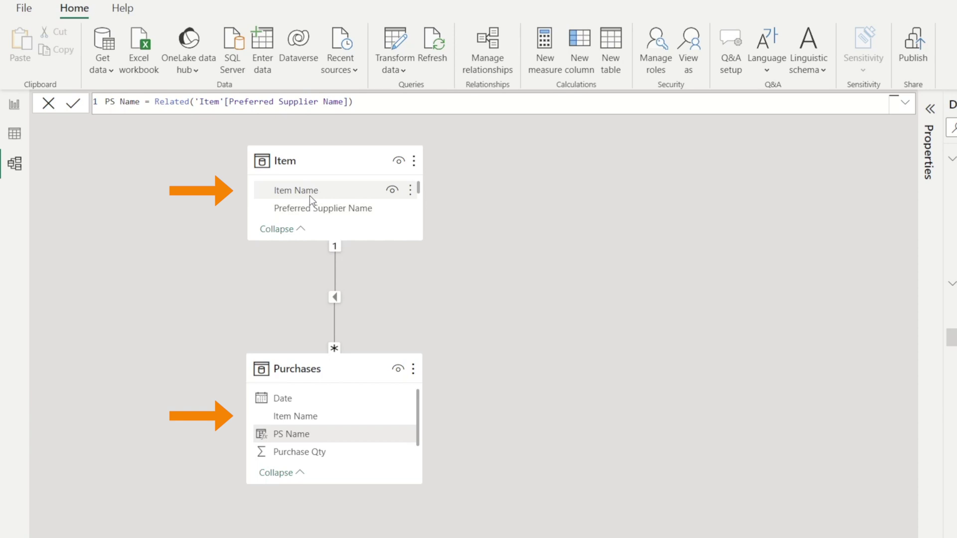
left_click(15, 134)
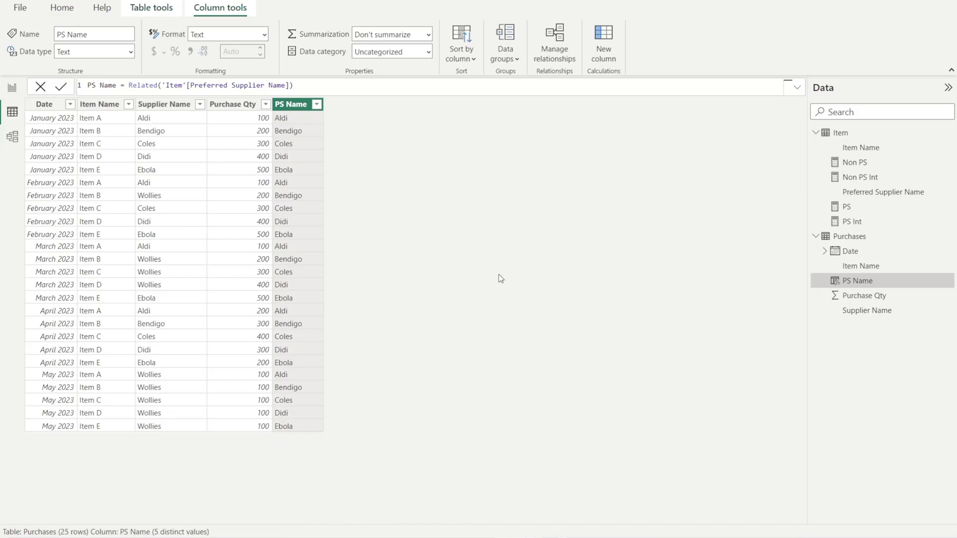
- Add column Purchased From PS Y/N = IF(Purchases[PS Name] = Purchases[Supplier Name], "Yes", "No")
left_click(603, 43)
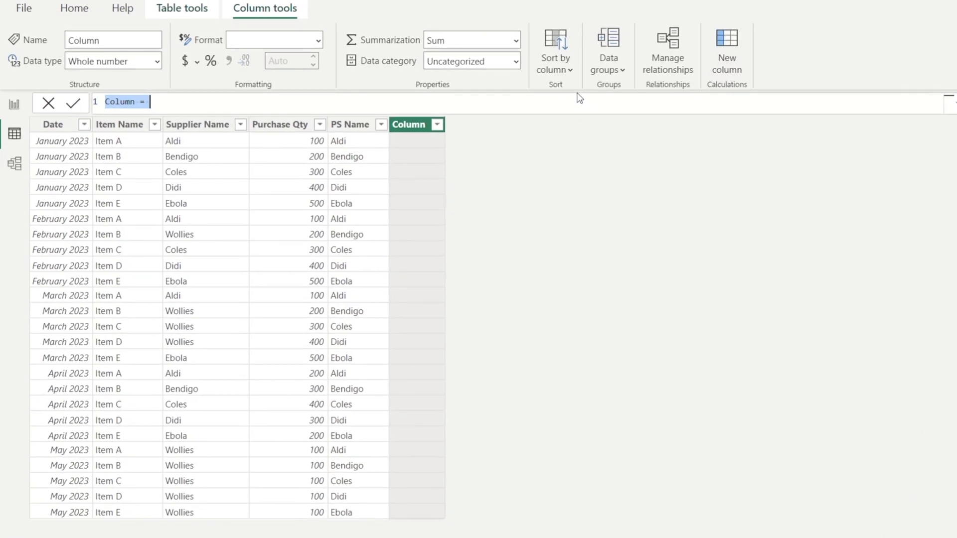
type("Purchase")
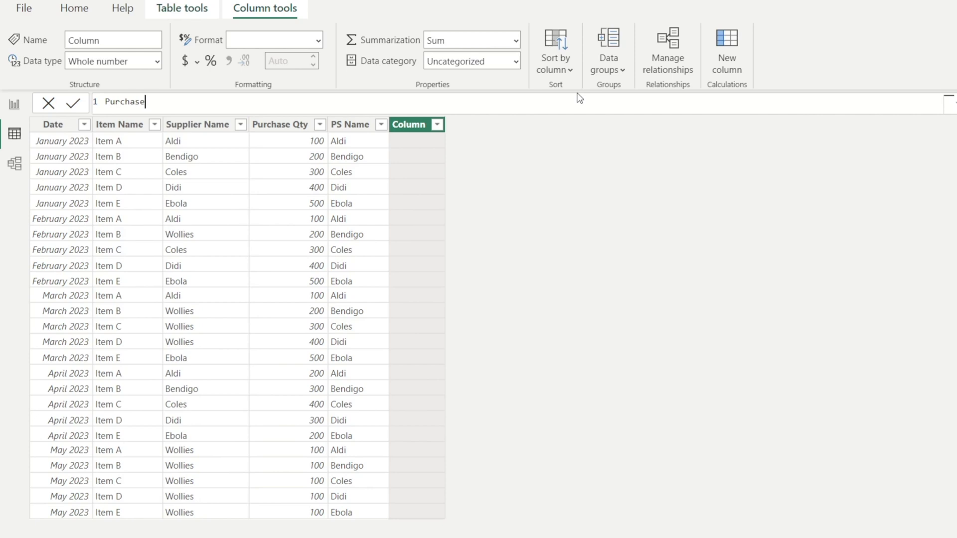
type("d From PS Y/N = IF(")
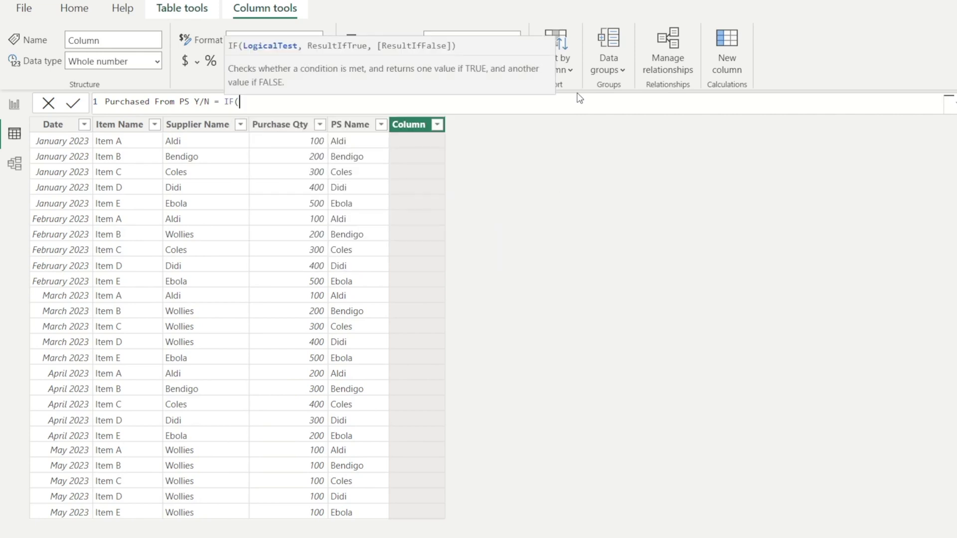
type("PS")
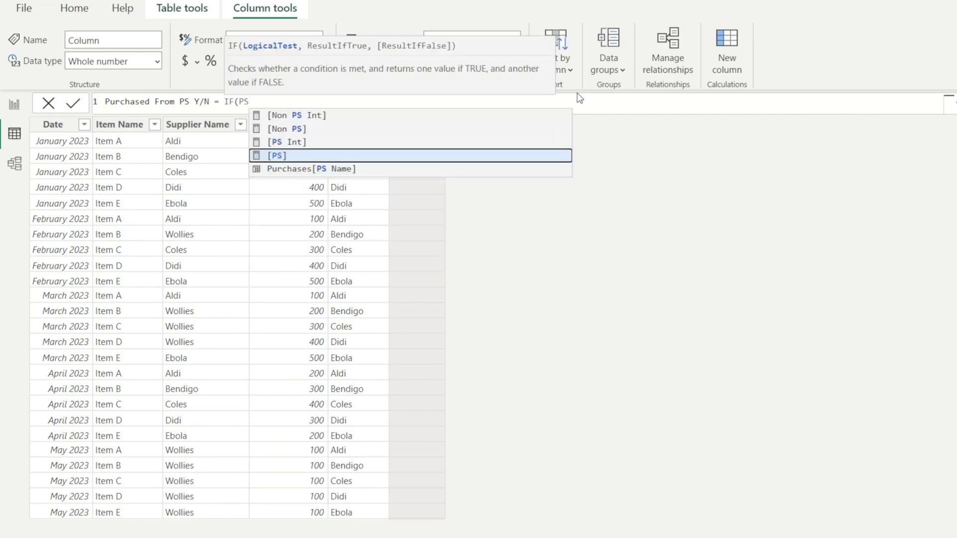
key("Down")
key("Tab")
type("= ")
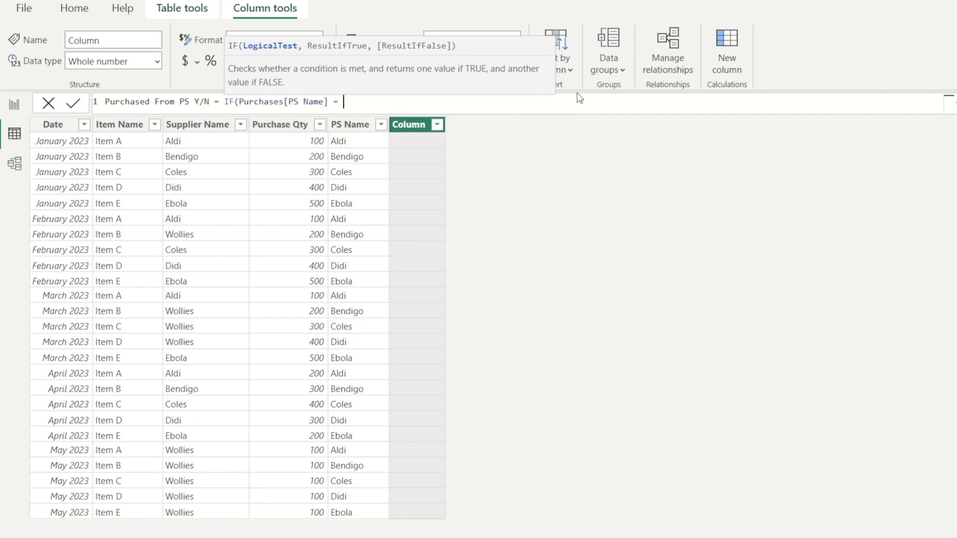
type("Sup")
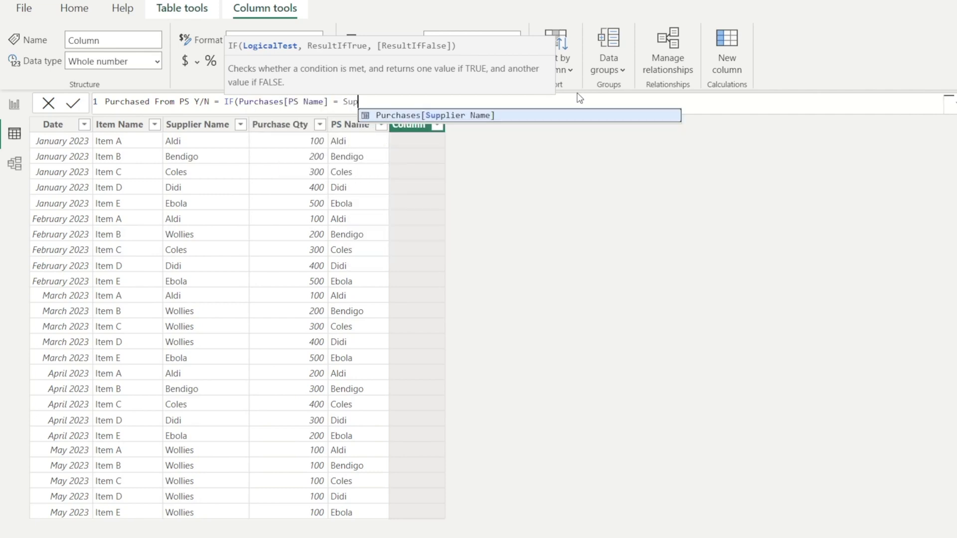
key("Tab")
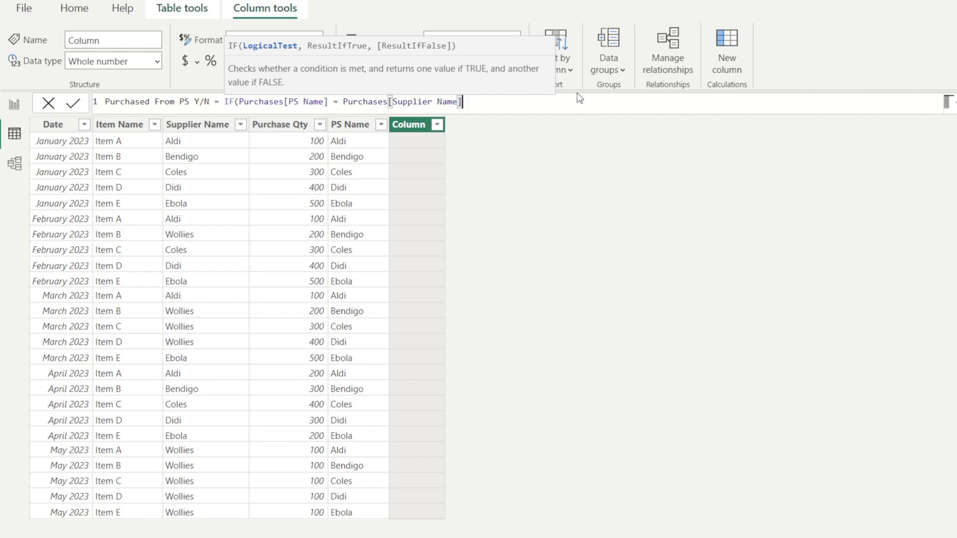
type(",")
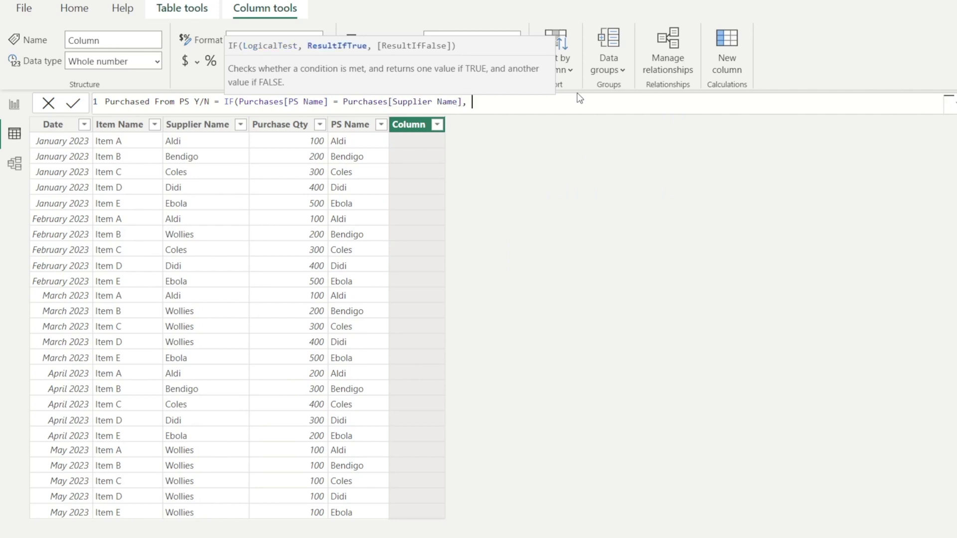
type(" \"Yes\", \"No")
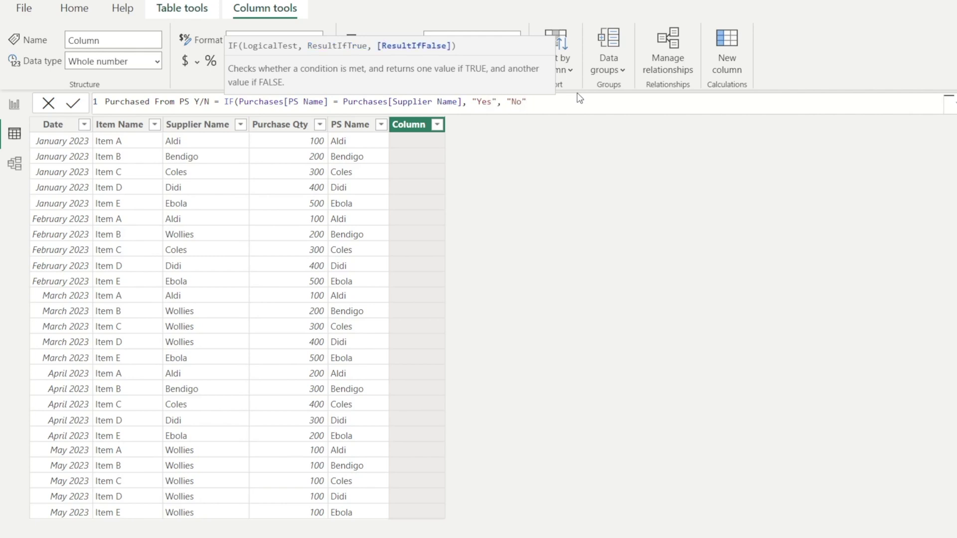
type("\")")
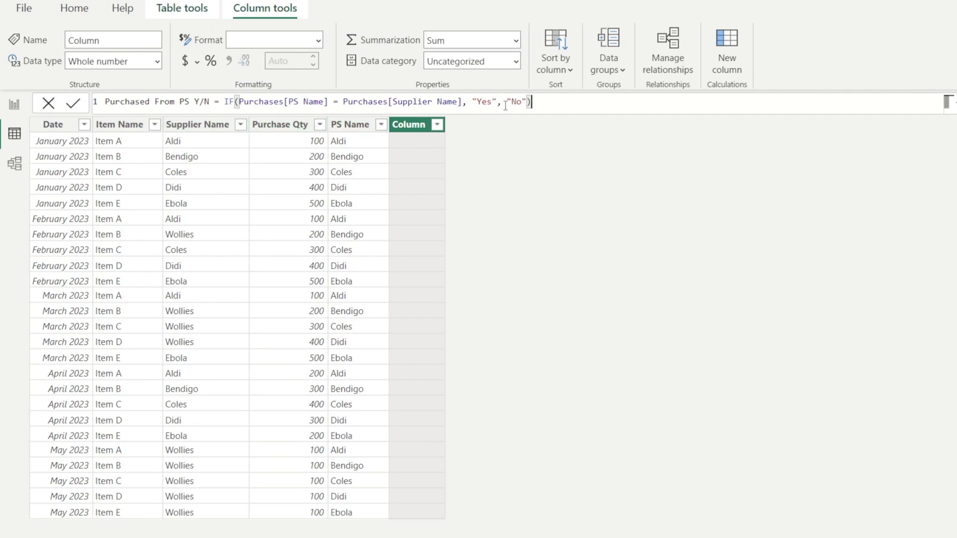
left_click(75, 104)
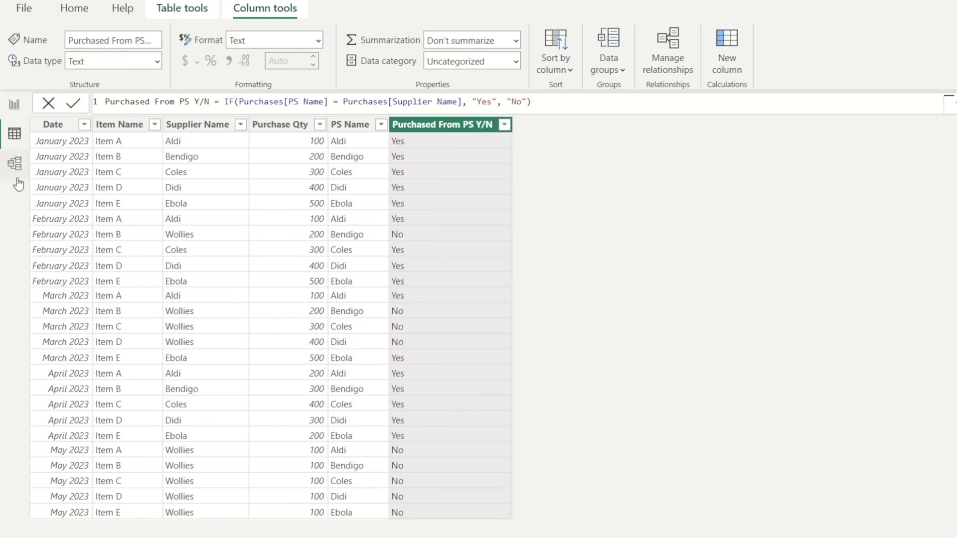
- Duplicate the chart report page and name the copy 'Slicer'
left_click(16, 110)
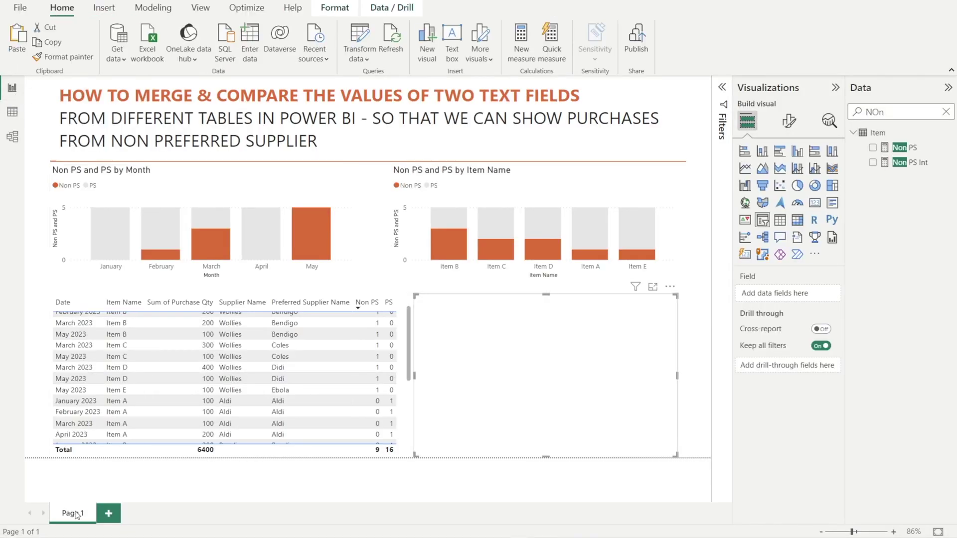
left_click(129, 487)
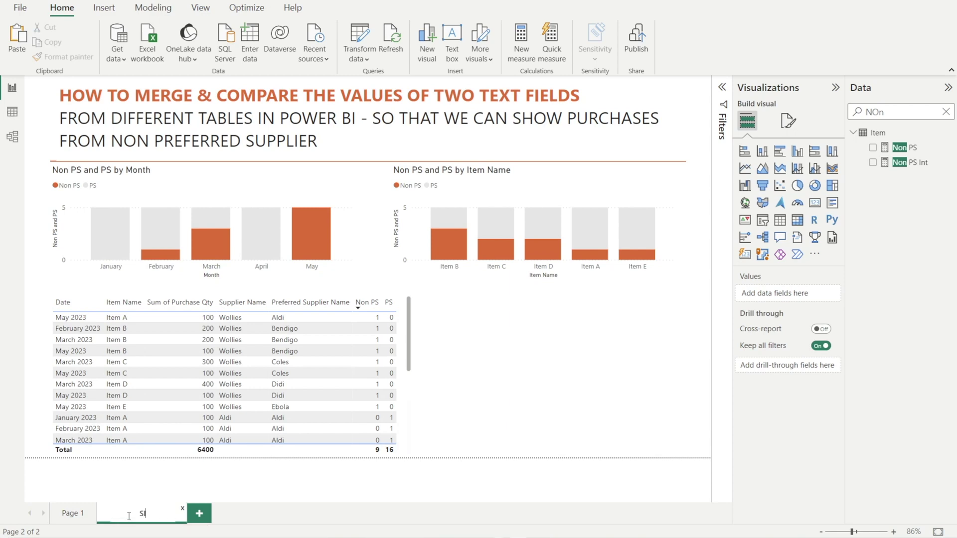
type("Slicer")
left_click(487, 407)
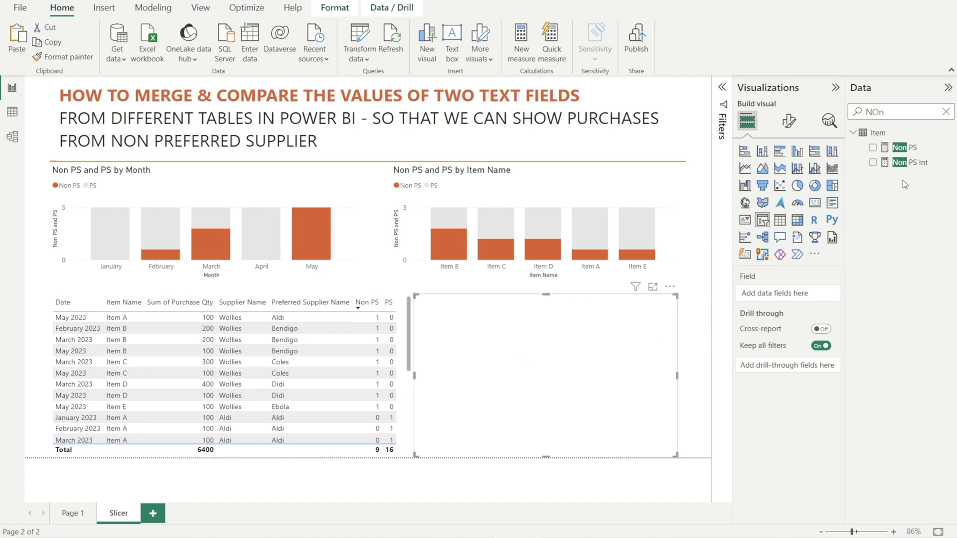
- Turn the empty visual into a Purchased From PS Y/N slicer and test the No filter
left_click(946, 112)
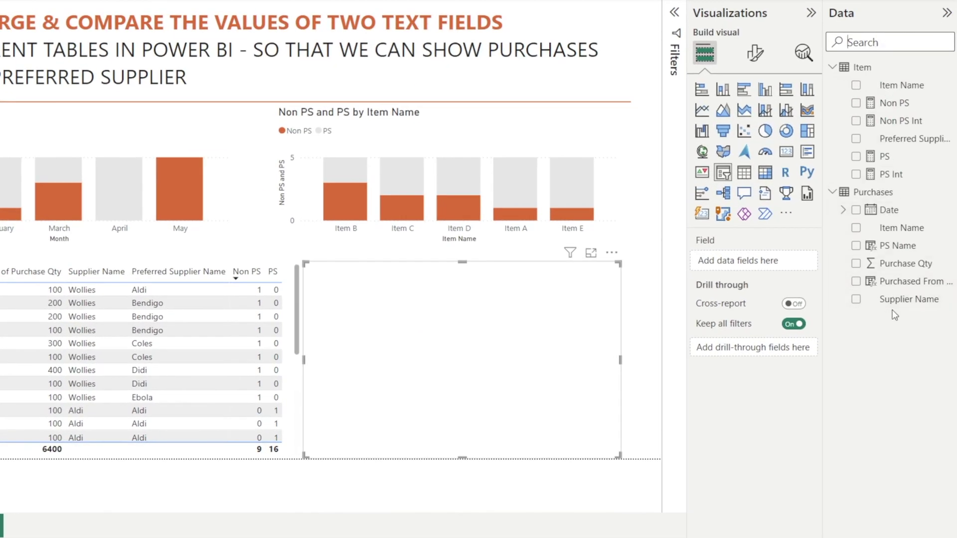
left_click_drag(902, 282, 757, 262)
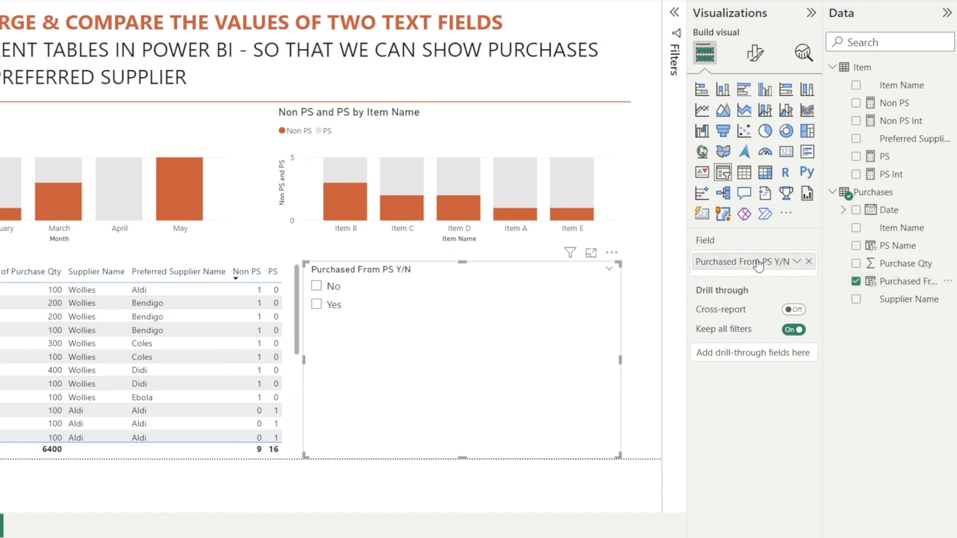
left_click(323, 309)
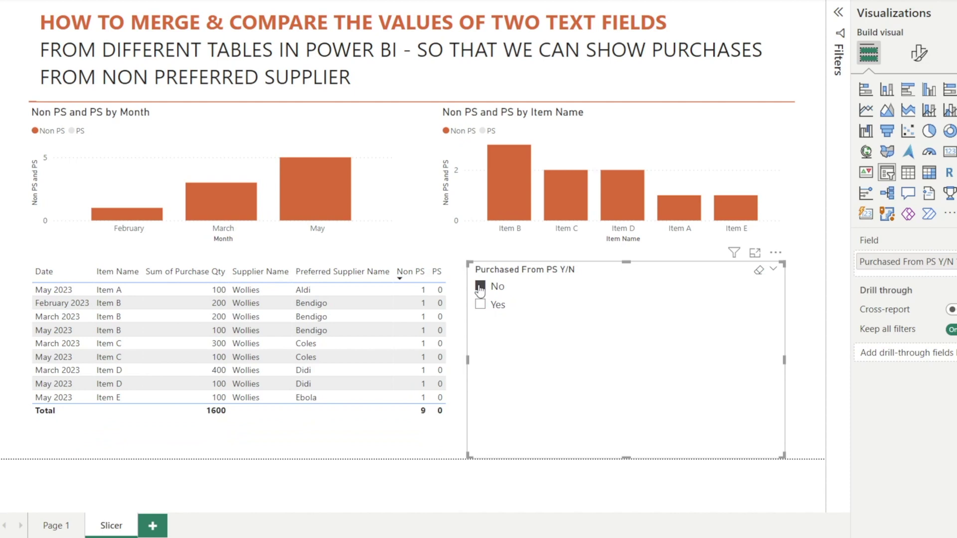
left_click(482, 289)
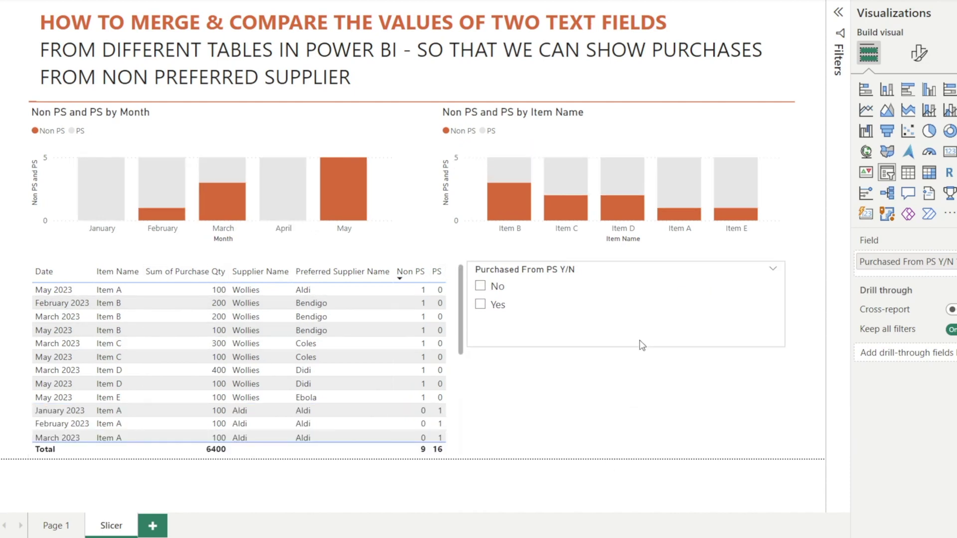
left_click(653, 331)
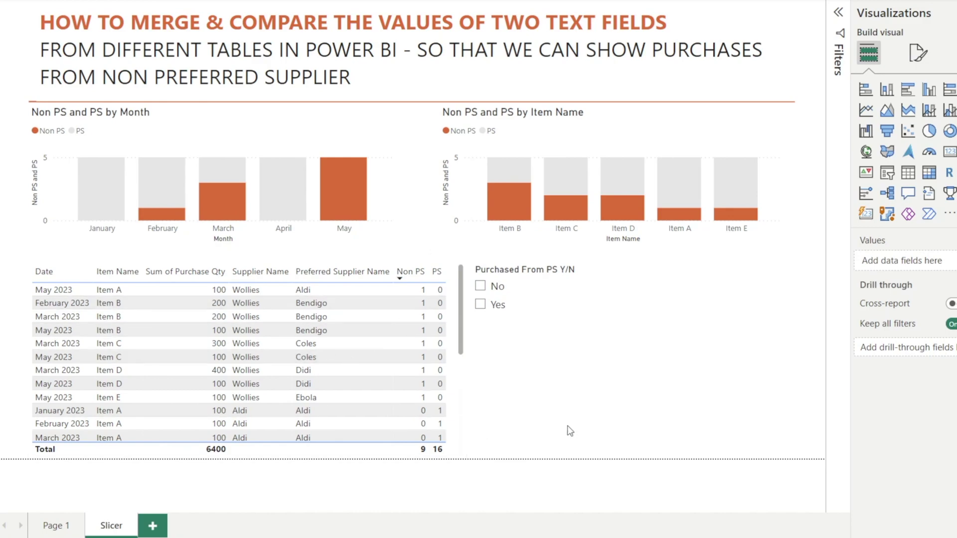